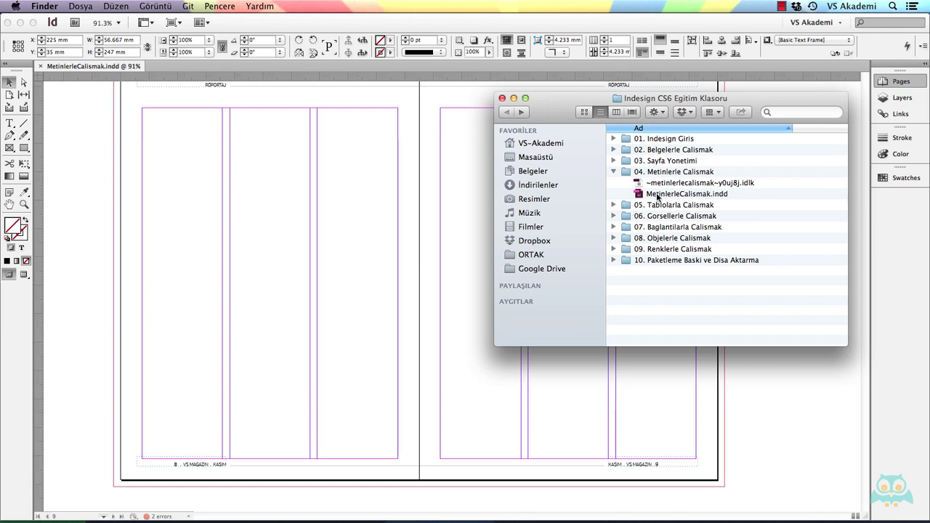
- Switch to InDesign and draw a text frame about 65.5 mm wide and 91 mm high in the upper part of page 8
{"action": "left_click", "coordinate": [206, 157]}
{"action": "key", "text": "super+F12"}
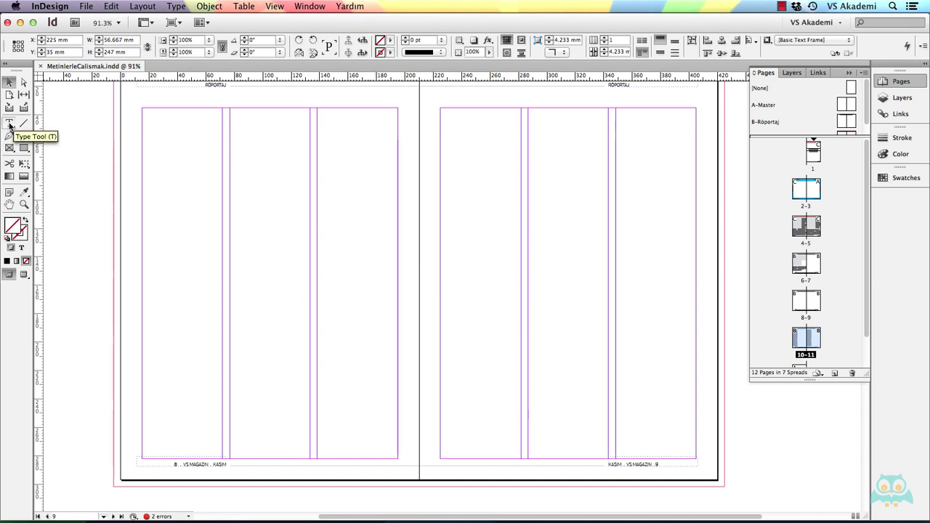
{"action": "key", "text": "t"}
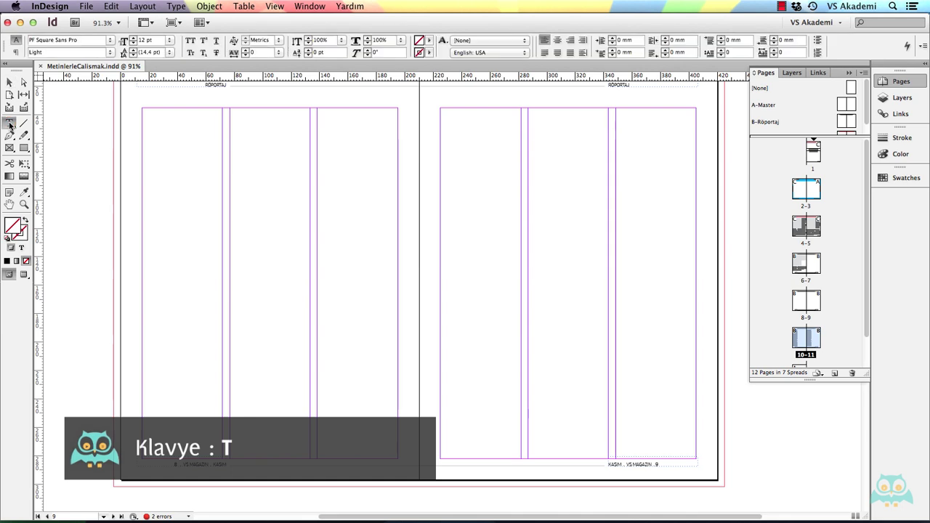
{"action": "left_click", "coordinate": [172, 141]}
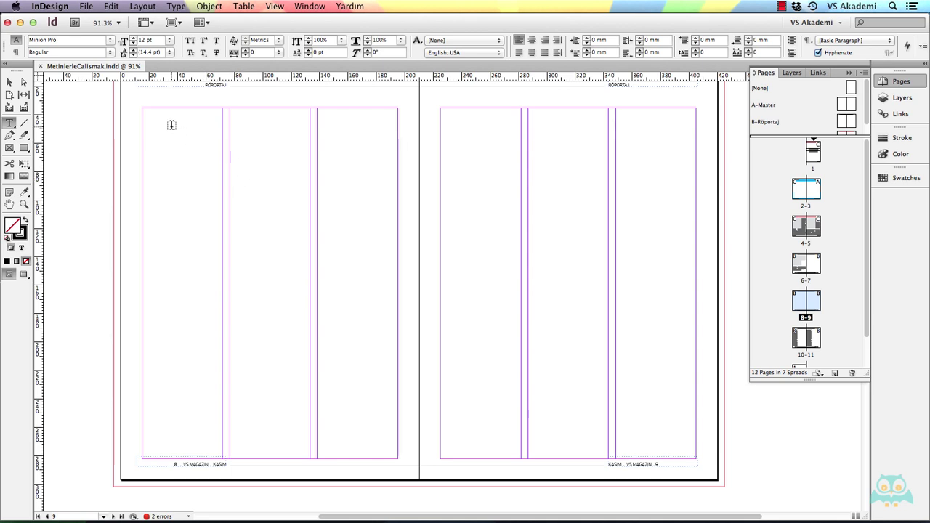
{"action": "left_click_drag", "start_coordinate": [188, 144], "coordinate": [279, 273]}
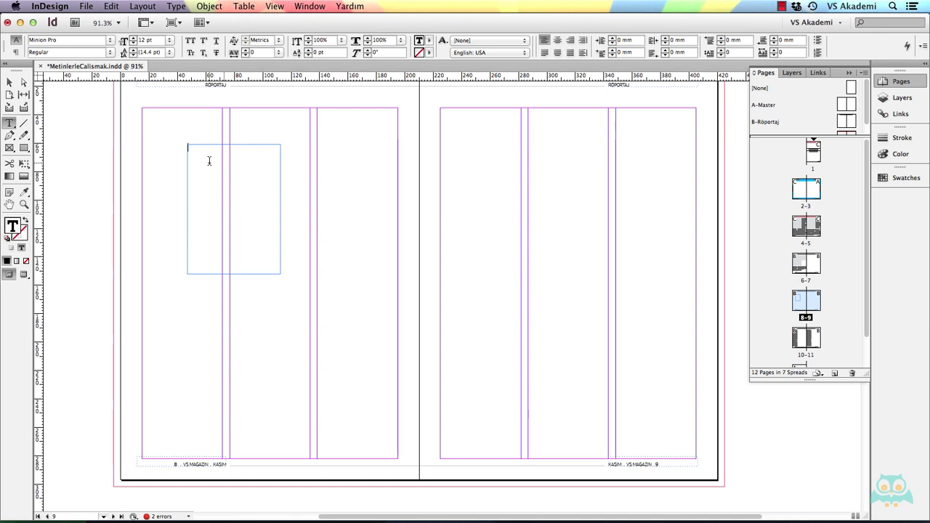
- Enter the text "Indesign CS6" in the new text frame on page 8
{"action": "type", "text": "Indesign C"}
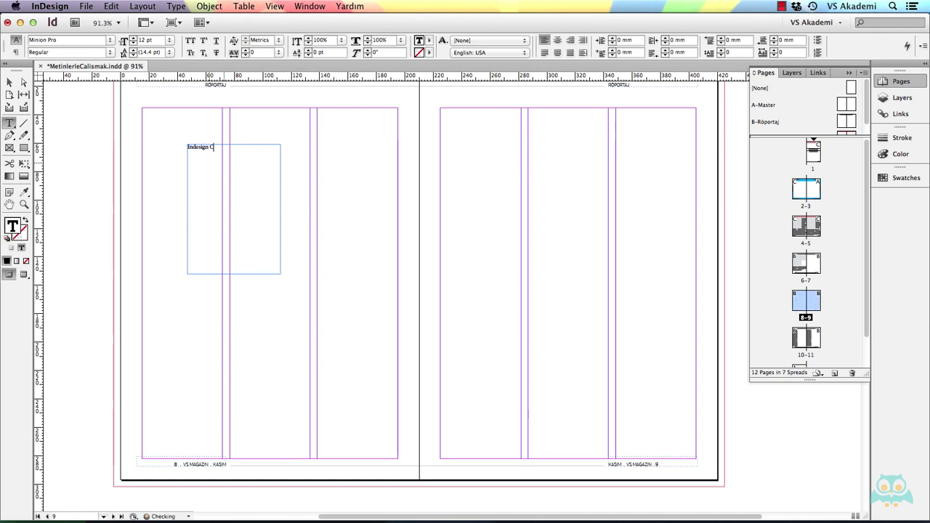
{"action": "type", "text": "S6"}
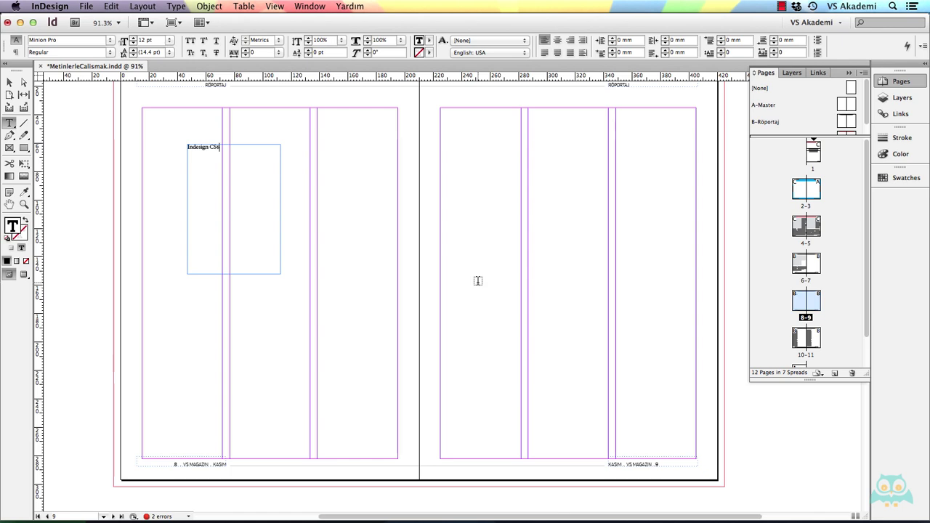
{"action": "left_click", "coordinate": [224, 147]}
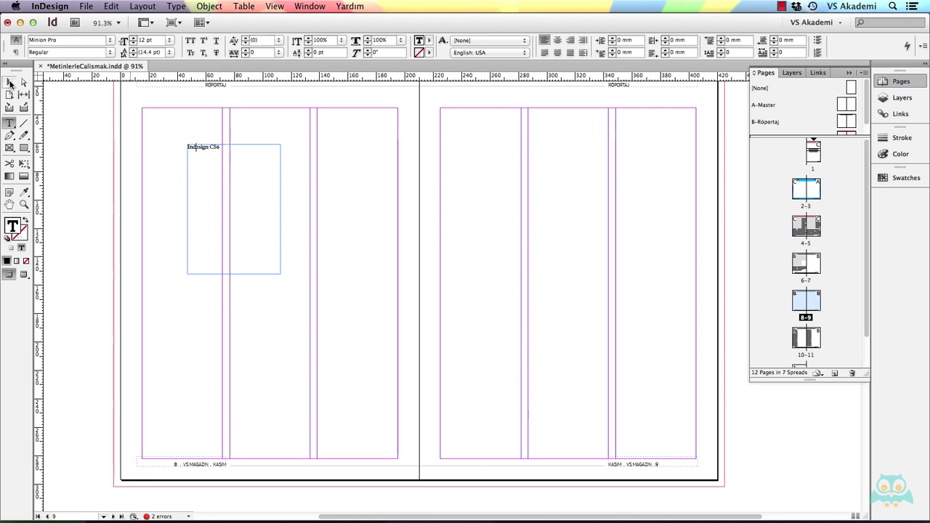
- Resize the text frame to about 73.5 mm wide and 116 mm high, keeping its upper-left corner in place
{"action": "left_click", "coordinate": [9, 82]}
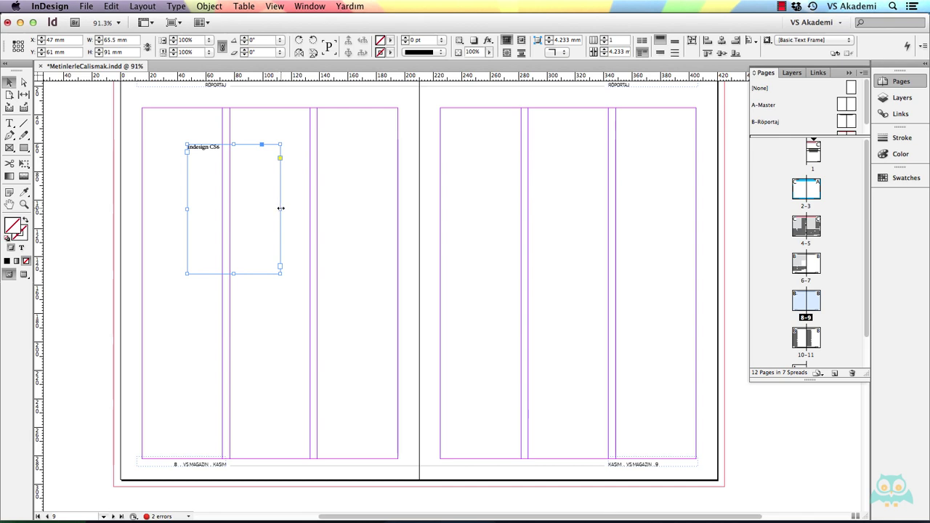
{"action": "left_click_drag", "start_coordinate": [280, 209], "coordinate": [374, 209]}
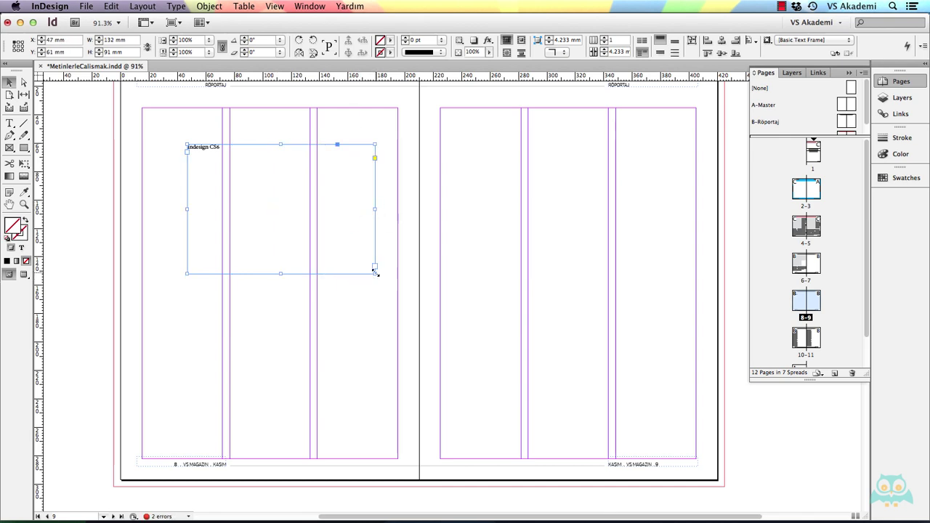
{"action": "left_click_drag", "start_coordinate": [375, 273], "coordinate": [291, 309]}
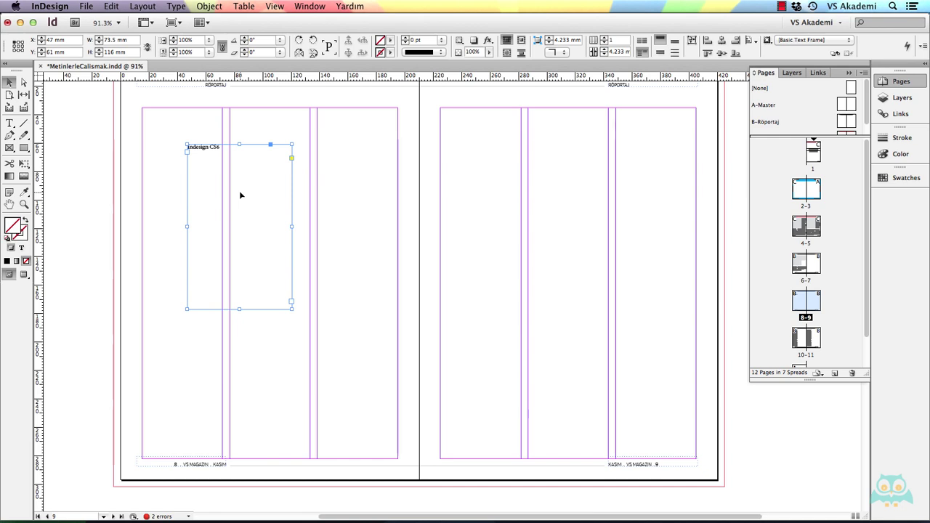
- Fill the rest of the text frame with placeholder text following "Indesign CS6"
{"action": "double_click", "coordinate": [228, 148]}
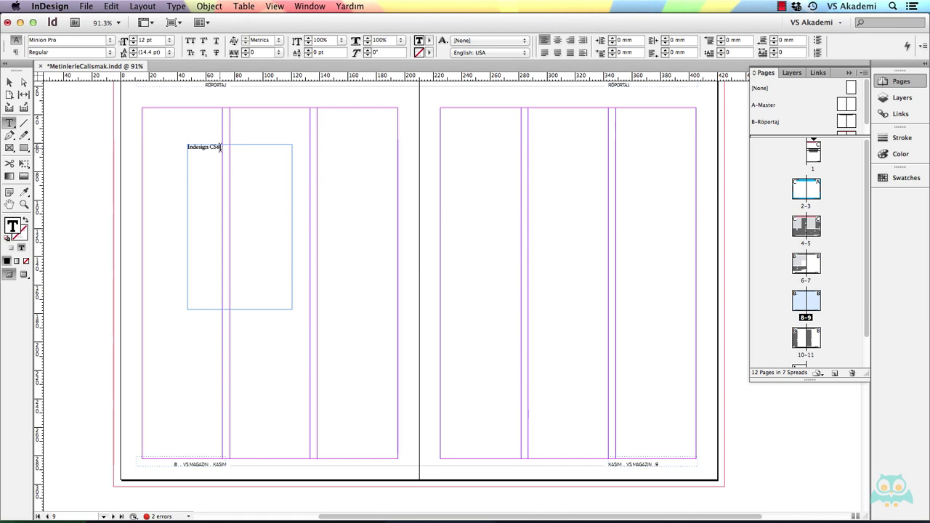
{"action": "right_click", "coordinate": [221, 149]}
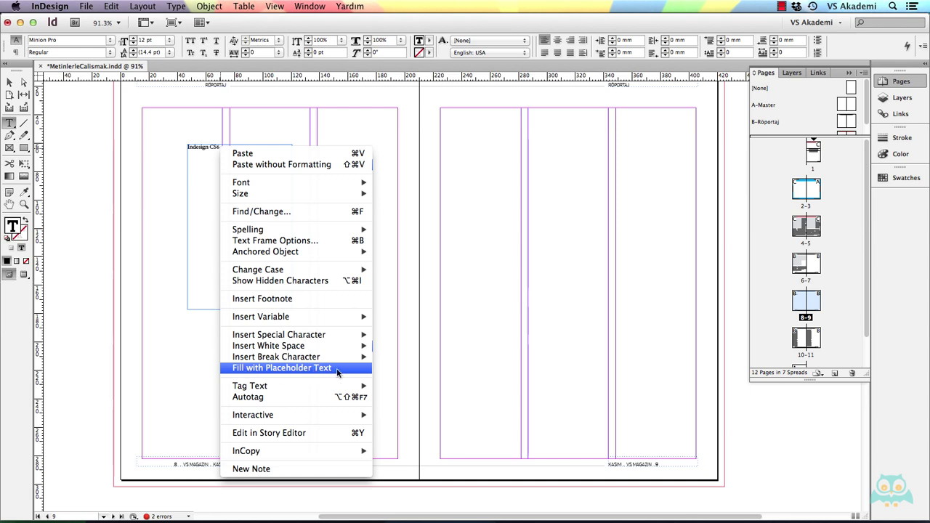
{"action": "left_click", "coordinate": [176, 6]}
{"action": "left_click", "coordinate": [175, 6]}
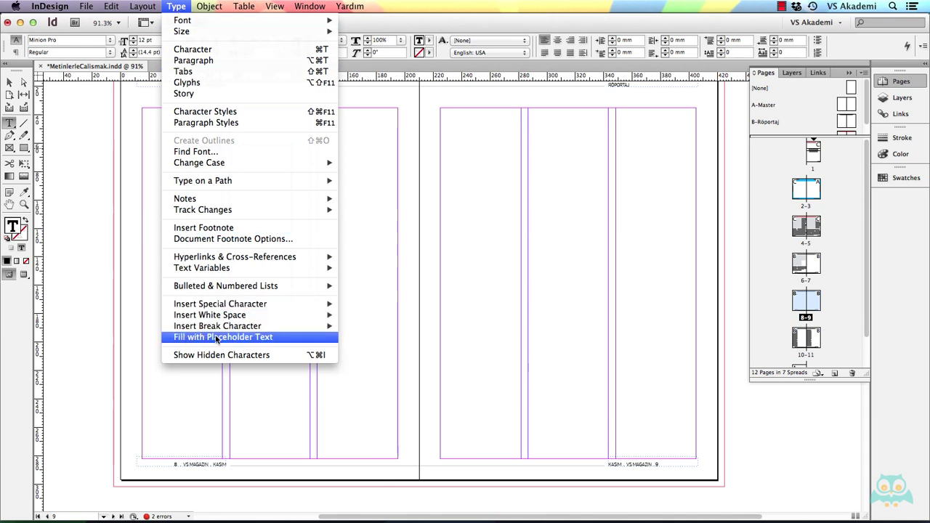
{"action": "left_click", "coordinate": [272, 337]}
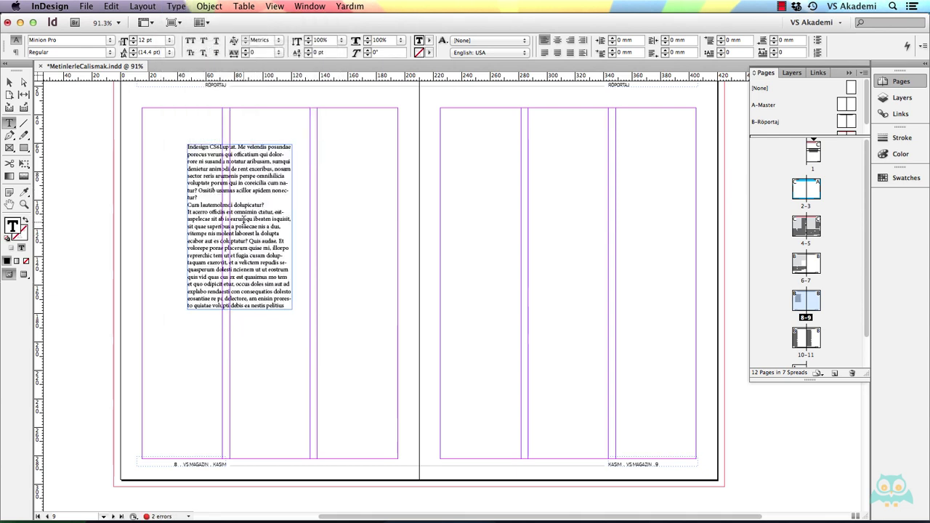
- Try different proportions for the filled text frame and leave it about 77 mm wide and 173.5 mm high
{"action": "left_click", "coordinate": [8, 82]}
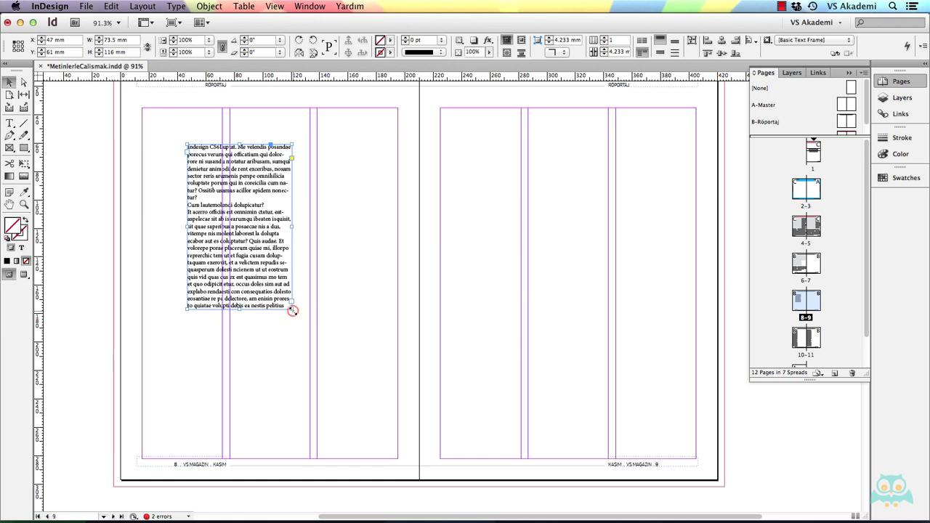
{"action": "left_click_drag", "start_coordinate": [292, 308], "coordinate": [388, 333]}
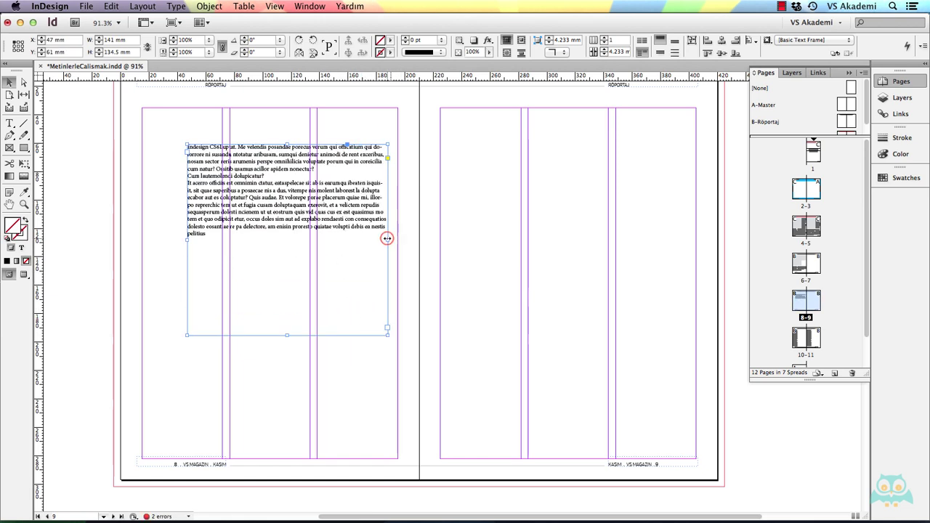
{"action": "left_click_drag", "start_coordinate": [387, 239], "coordinate": [292, 240]}
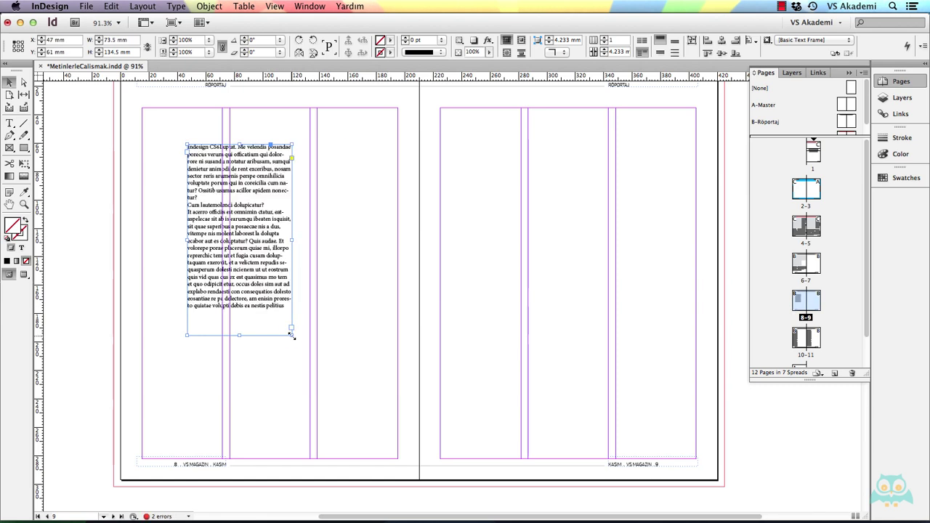
{"action": "left_click_drag", "start_coordinate": [291, 335], "coordinate": [250, 400]}
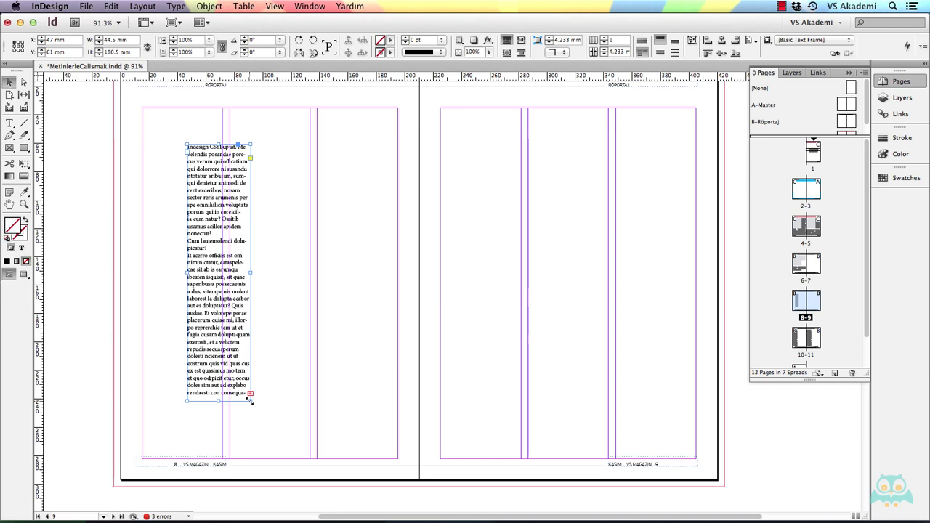
{"action": "left_click_drag", "start_coordinate": [250, 400], "coordinate": [297, 390]}
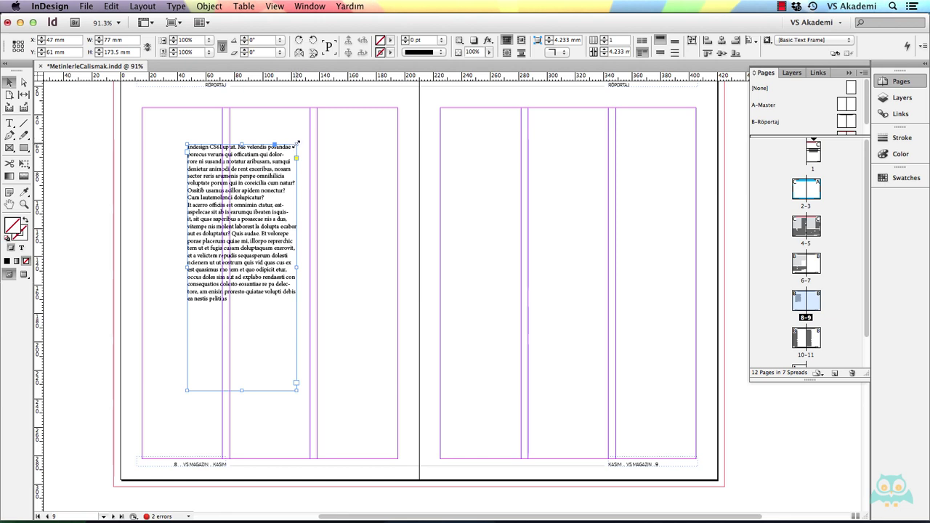
- Rotate the text frame by about 24° and undo the rotation
{"action": "left_click_drag", "start_coordinate": [302, 138], "coordinate": [245, 119]}
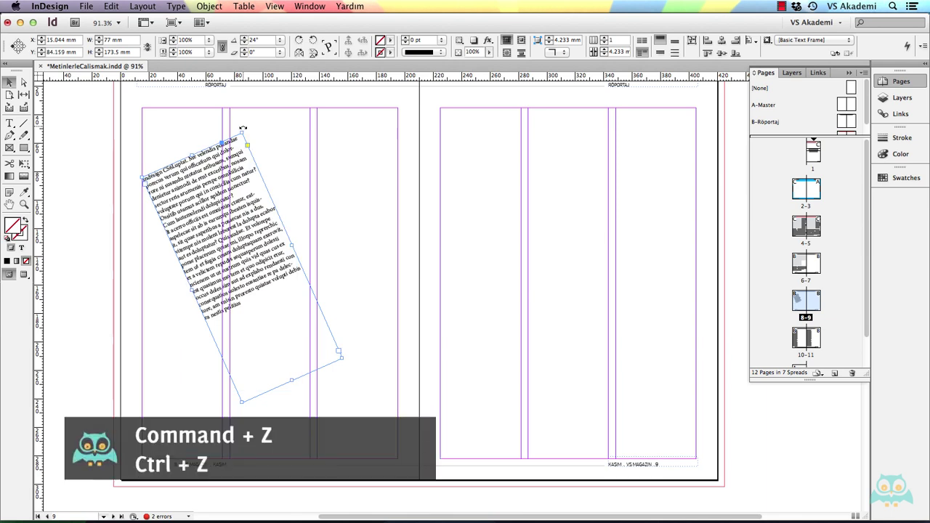
{"action": "key", "text": "super+z"}
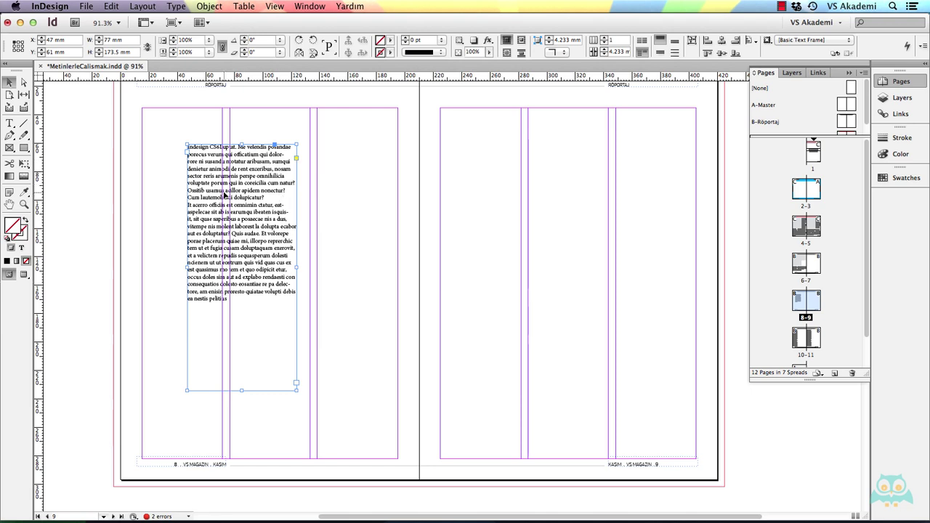
- Round all four corners of the text frame with a radius of about 11 mm
{"action": "left_click", "coordinate": [295, 159]}
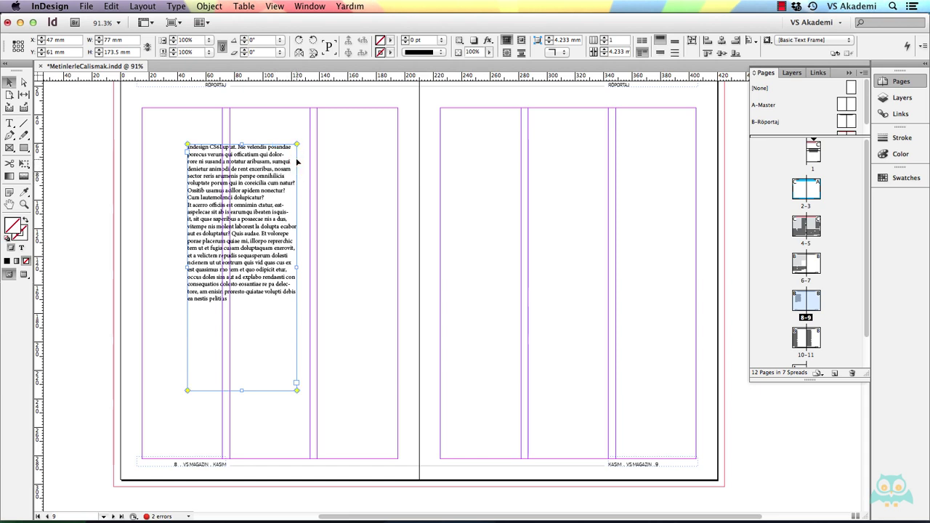
{"action": "mouse_move", "coordinate": [296, 146]}
{"action": "left_mouse_down"}
{"action": "mouse_move", "coordinate": [267, 146]}
{"action": "mouse_move", "coordinate": [319, 143]}
{"action": "mouse_move", "coordinate": [292, 148]}
{"action": "left_mouse_up"}
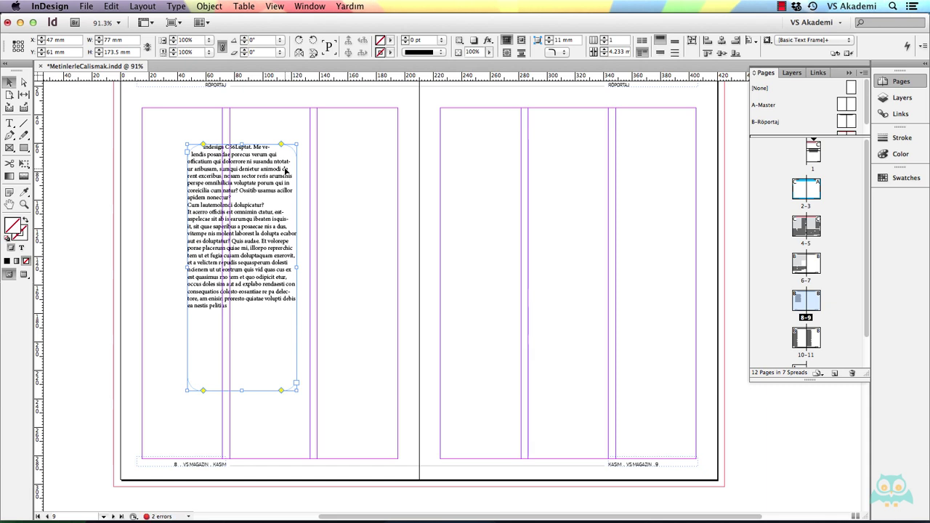
{"action": "key", "text": "v"}
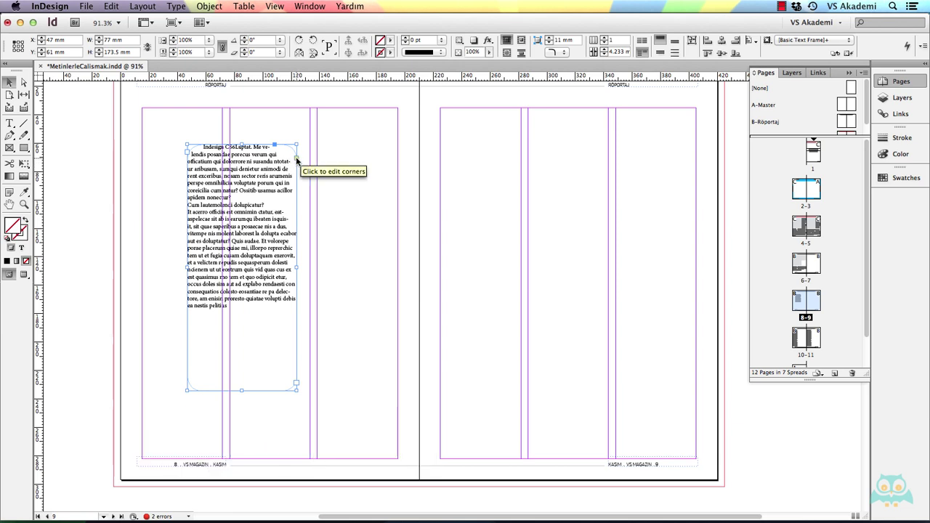
- Fill the text frame's background with the swatch C=100 M=0 Y=0 K=0 and undo the fill
{"action": "scroll", "coordinate": [276, 173], "scroll_direction": "up", "scroll_amount": 3}
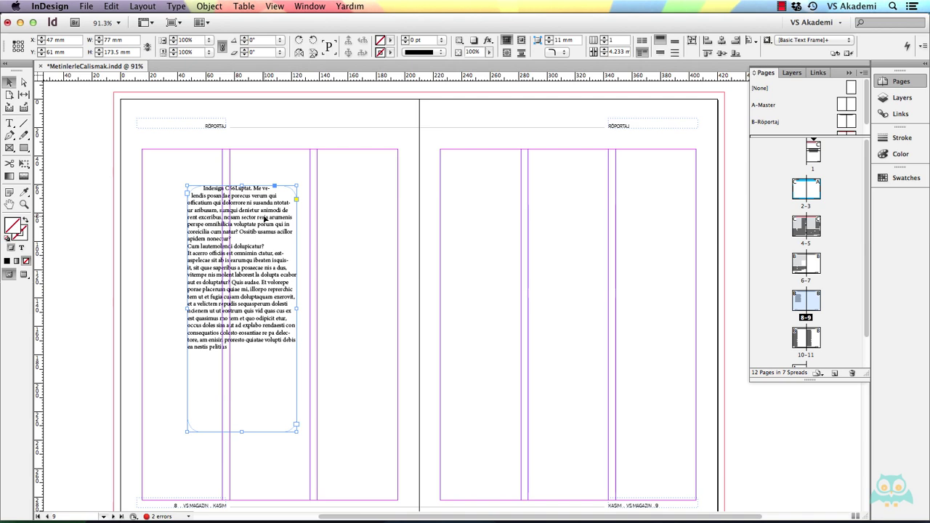
{"action": "left_click", "coordinate": [390, 42]}
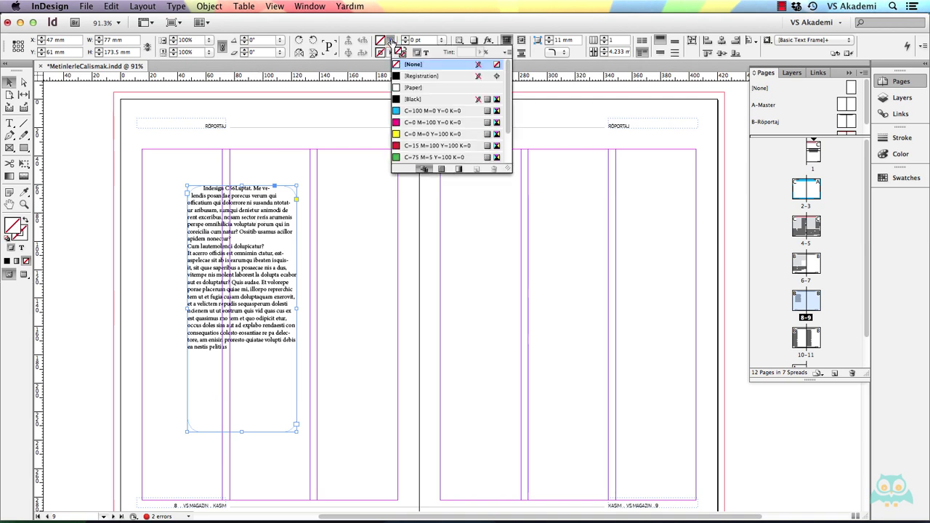
{"action": "left_click", "coordinate": [422, 113]}
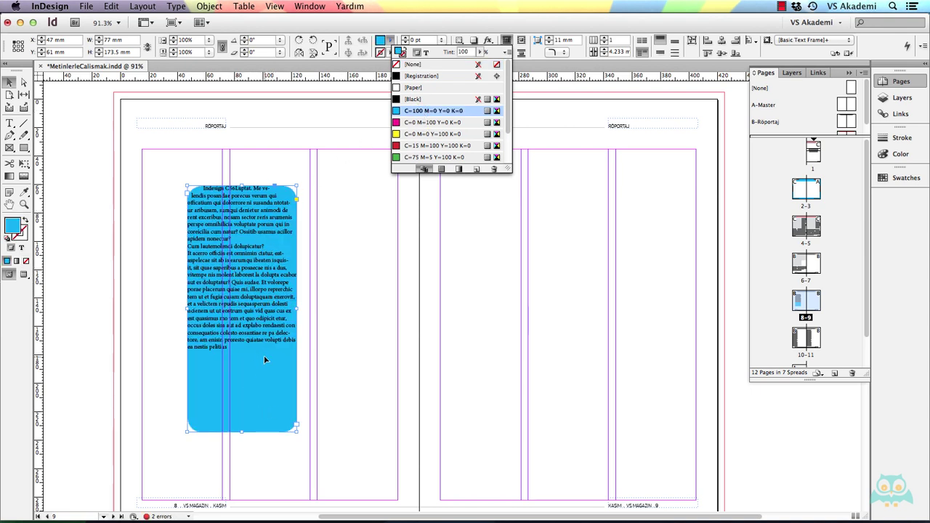
{"action": "left_click", "coordinate": [417, 54]}
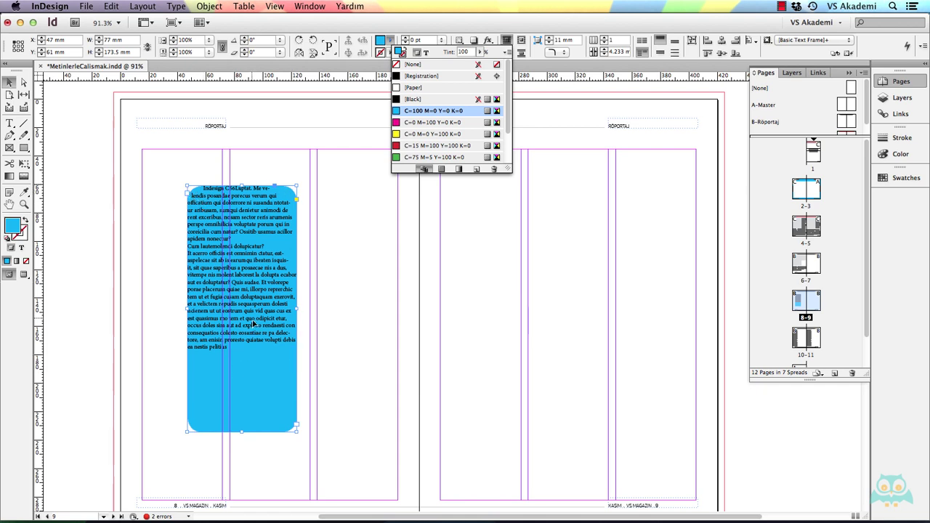
{"action": "key", "text": "super+z"}
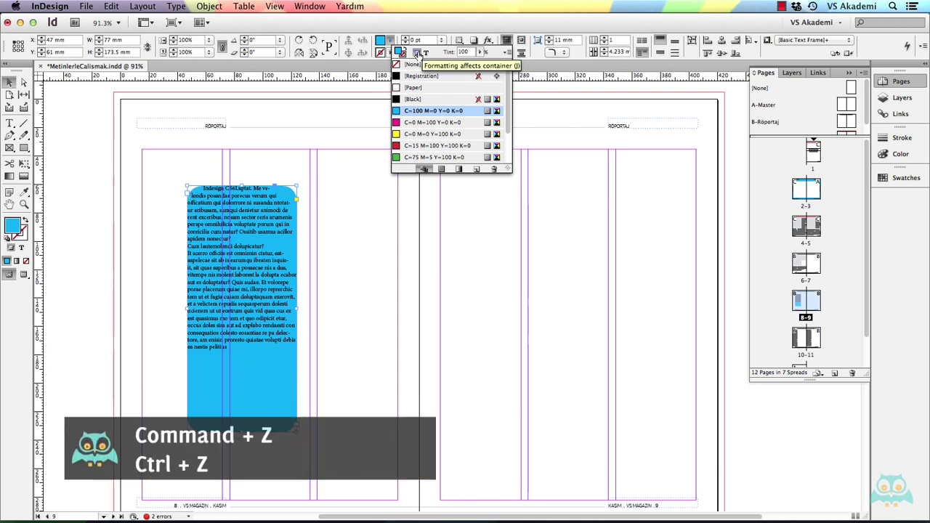
{"action": "key", "text": "super+z"}
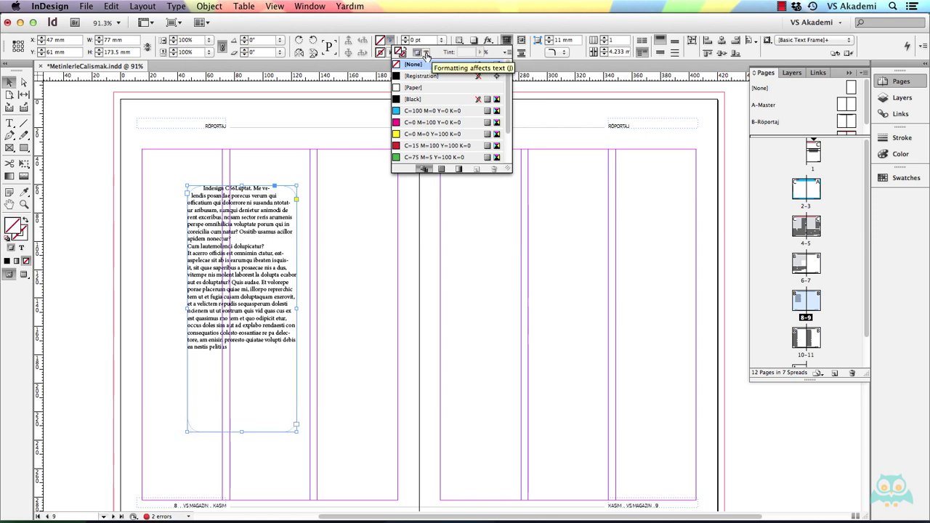
- Try the magenta, yellow and red swatches on the frame's text, and set its fill colour to C=100 M=0 Y=0 K=0
{"action": "left_click", "coordinate": [427, 54]}
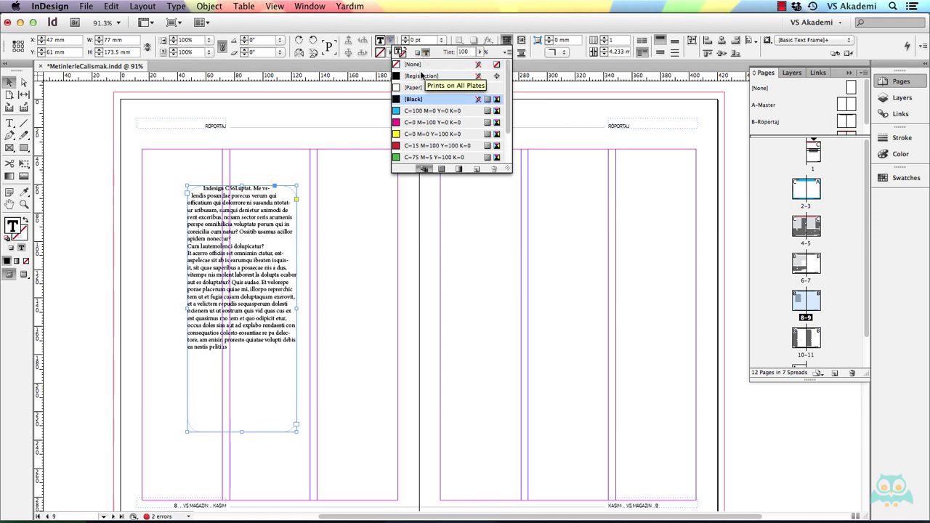
{"action": "left_click", "coordinate": [420, 111]}
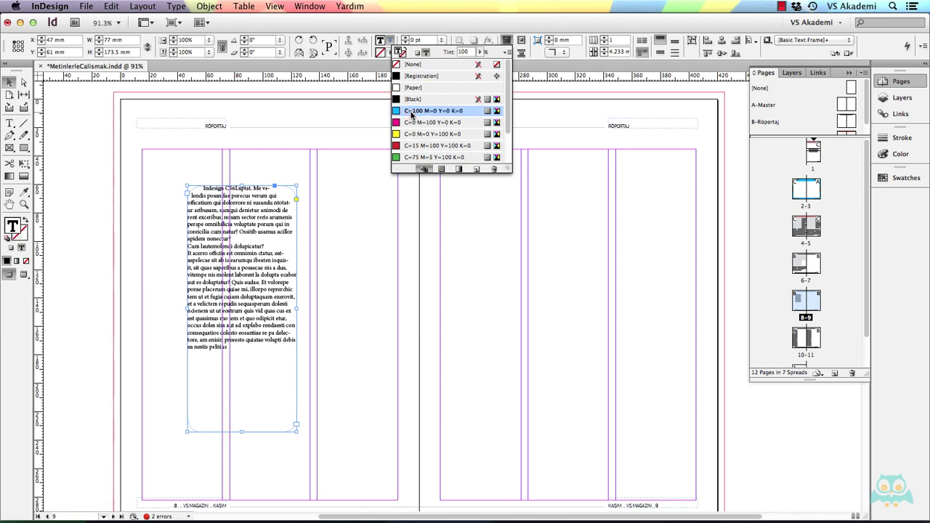
{"action": "left_click", "coordinate": [412, 123]}
{"action": "left_click", "coordinate": [411, 133]}
{"action": "left_click", "coordinate": [412, 145]}
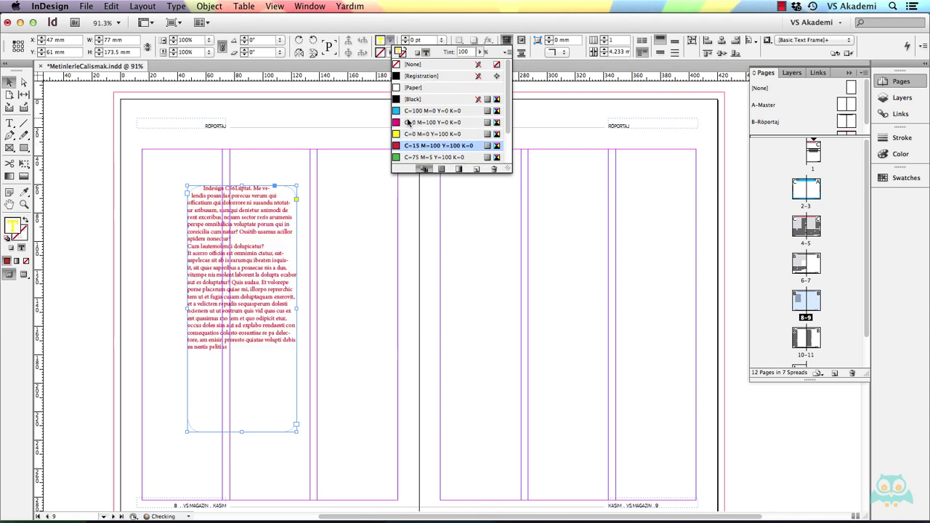
{"action": "left_click", "coordinate": [409, 111]}
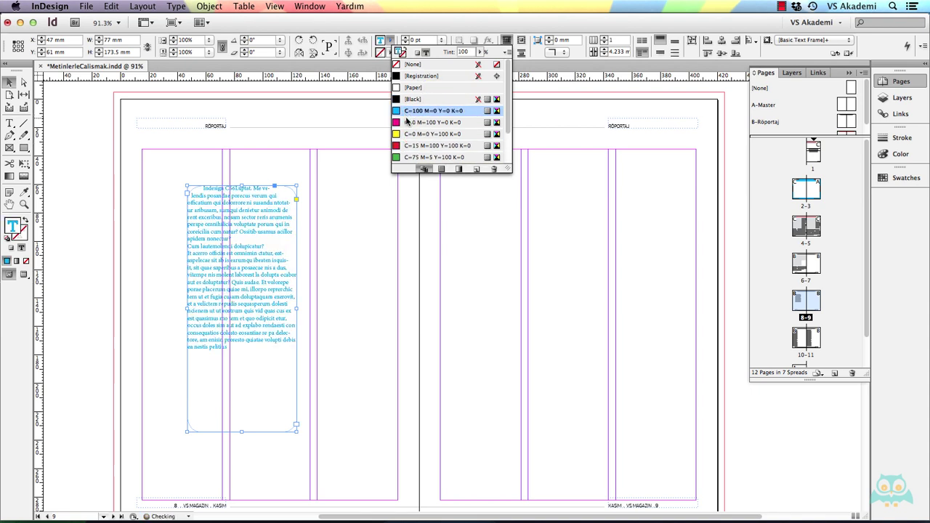
- Inspect the frame's stroke swatches, switching between container and text formatting and leaving text as the target
{"action": "left_click", "coordinate": [390, 52]}
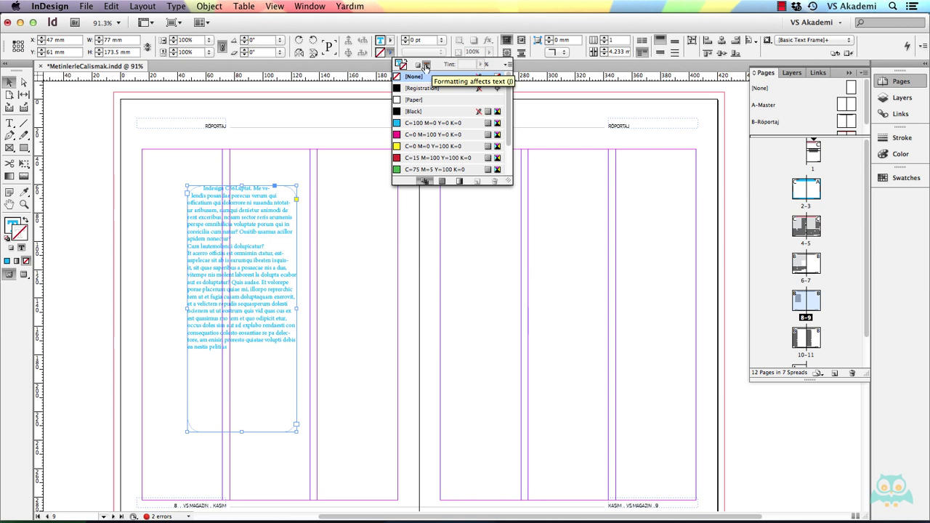
{"action": "left_click", "coordinate": [417, 65]}
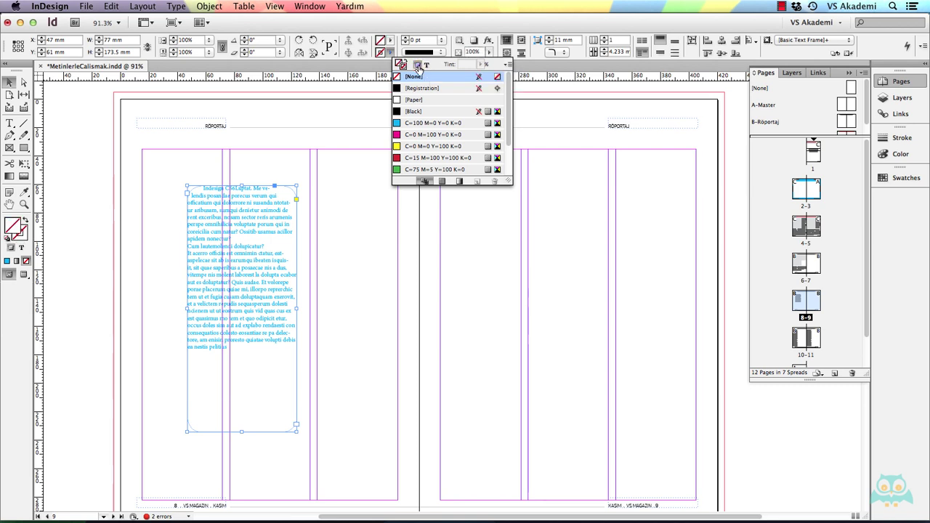
{"action": "left_click", "coordinate": [427, 66]}
{"action": "left_click", "coordinate": [418, 66]}
{"action": "left_click", "coordinate": [427, 65]}
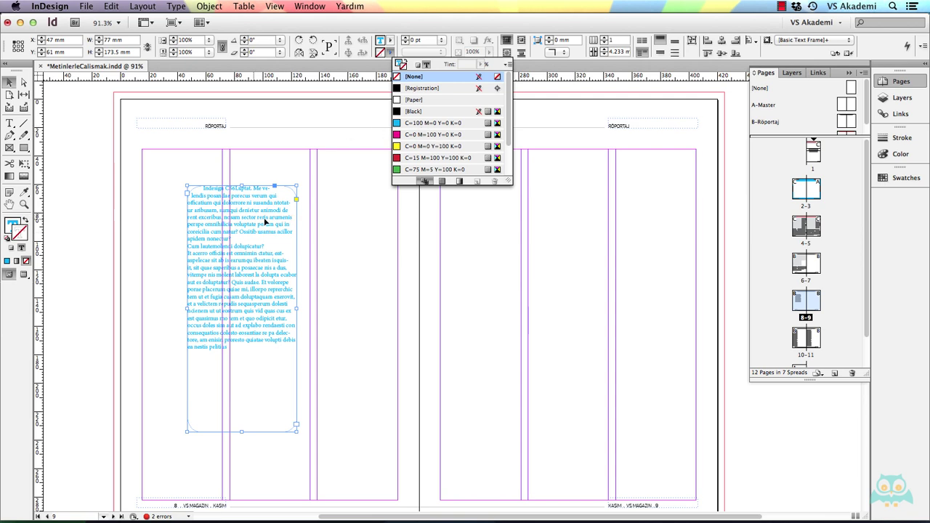
- Select a passage of about three lines in the frame's first paragraph and check the fill swatches' container and text options for it
{"action": "double_click", "coordinate": [251, 218]}
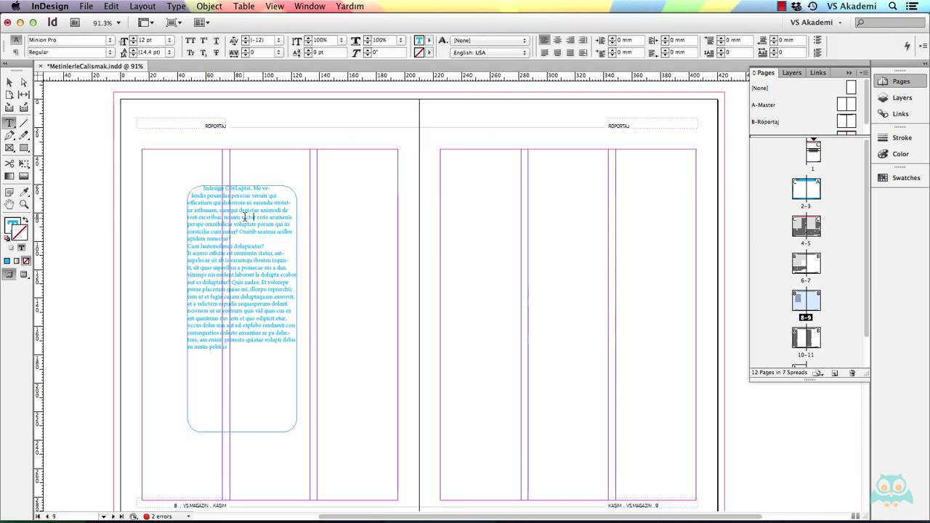
{"action": "left_click_drag", "start_coordinate": [242, 217], "coordinate": [286, 232]}
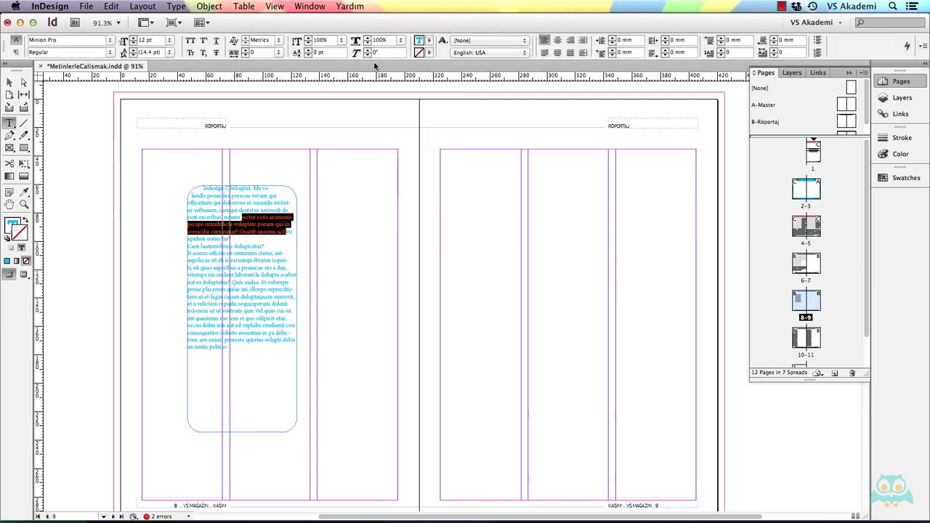
{"action": "left_click", "coordinate": [430, 40]}
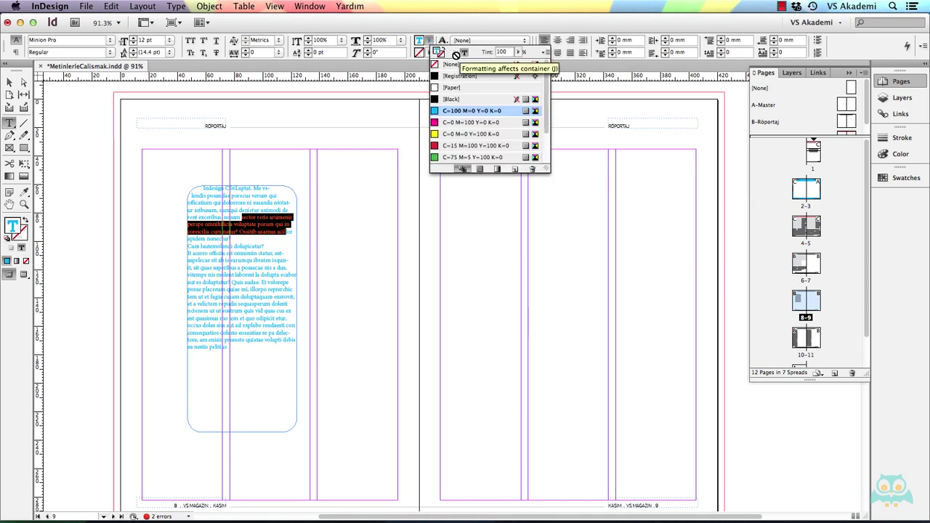
{"action": "left_click", "coordinate": [241, 233]}
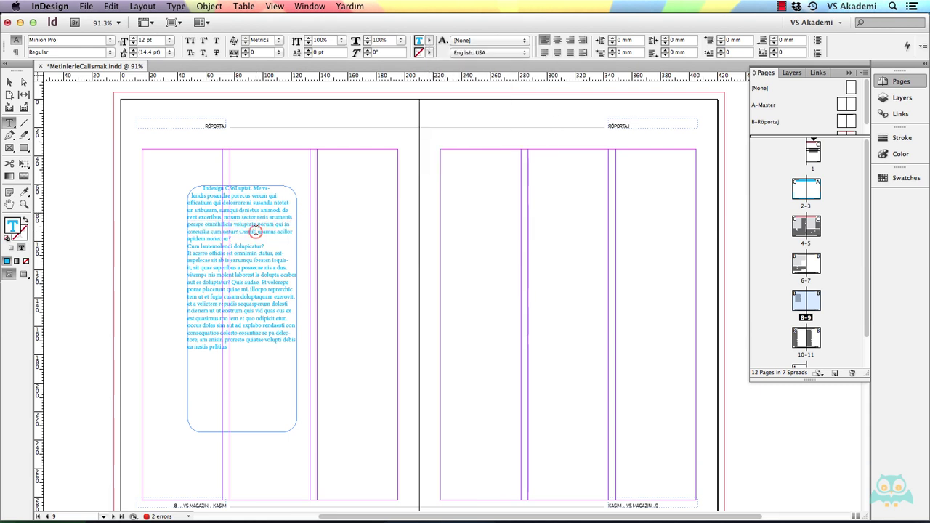
- Set the fill colour of the first paragraph's last sentence, starting "Ossitib usamus", to C=0 M=100 Y=0 K=0
{"action": "left_click_drag", "start_coordinate": [240, 233], "coordinate": [232, 239]}
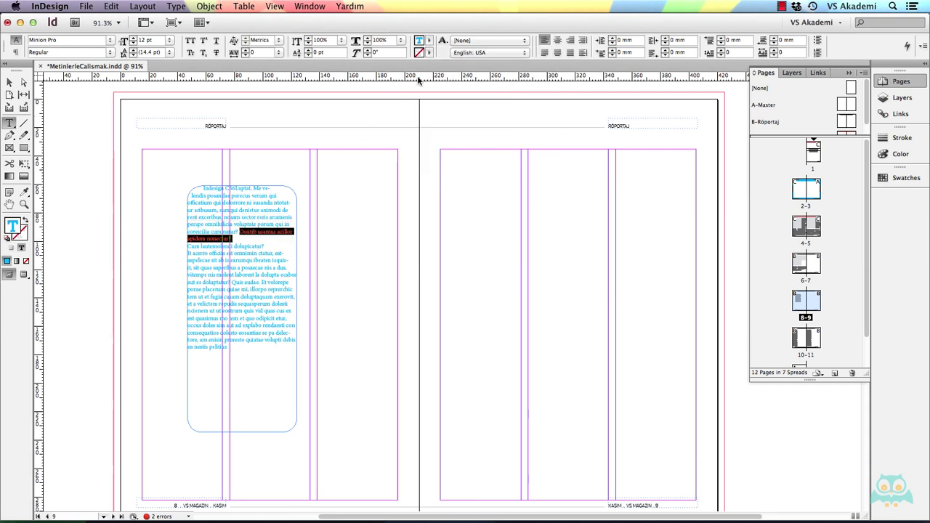
{"action": "left_click", "coordinate": [429, 40]}
{"action": "left_click", "coordinate": [452, 123]}
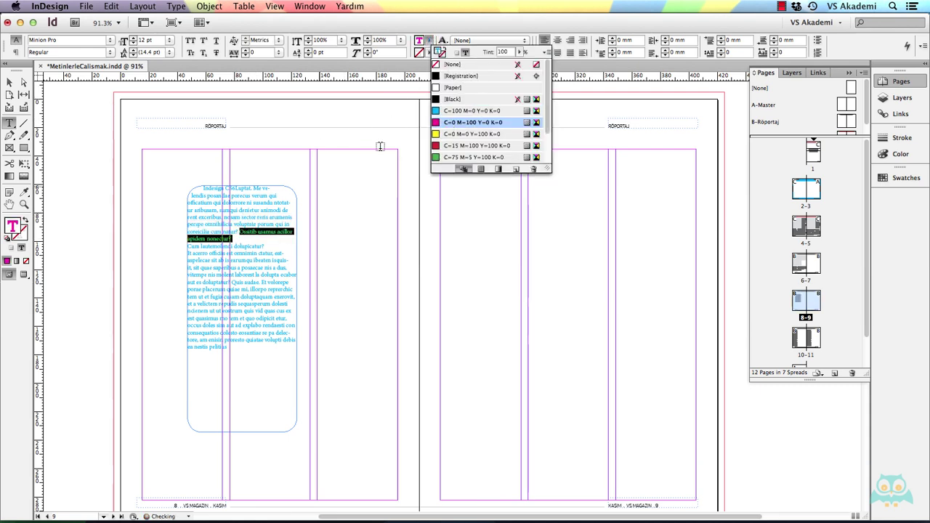
{"action": "left_click", "coordinate": [248, 259]}
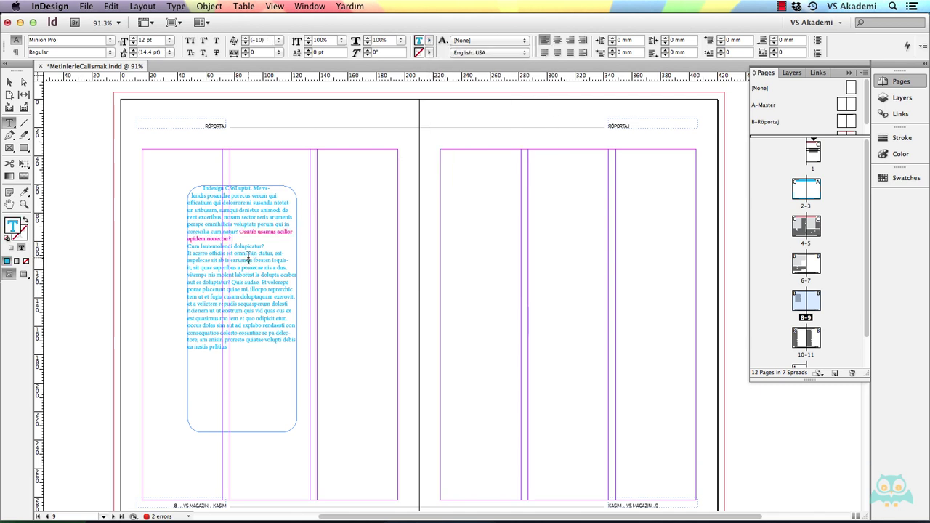